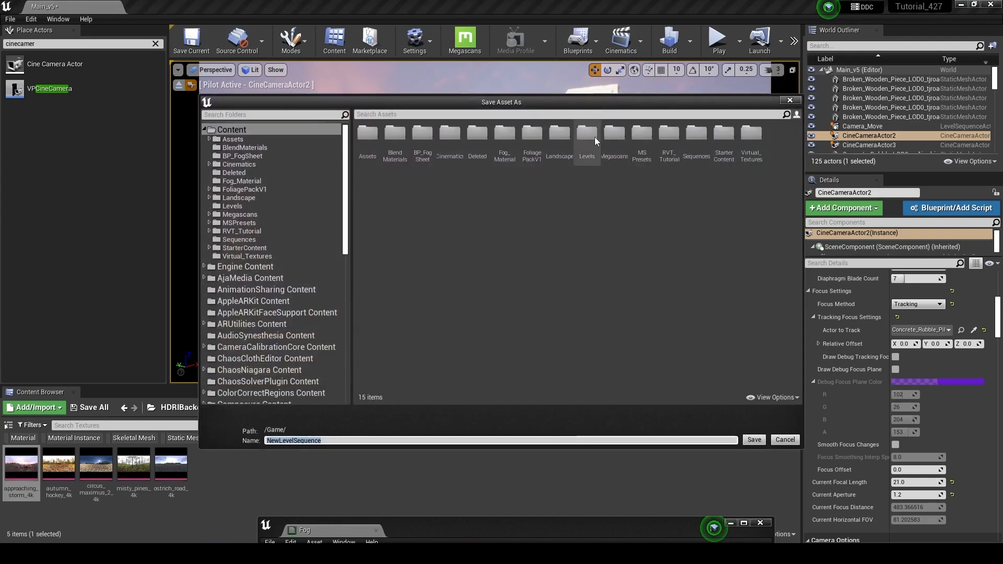
Save the new level sequence as Camera_Move_2 in the Sequences folder.
{"action": "double_click", "coordinate": [702, 145]}
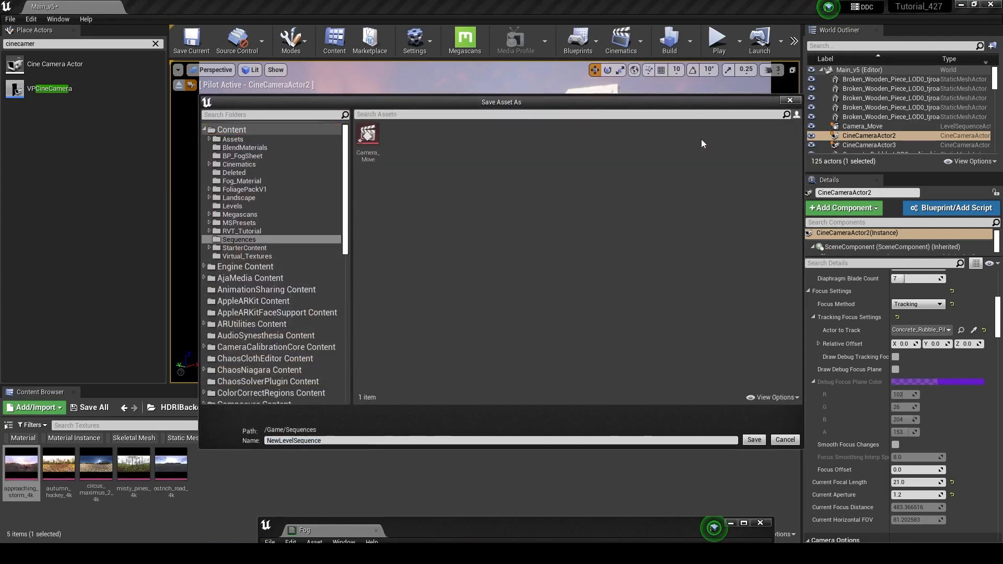
{"action": "double_click", "coordinate": [312, 441]}
{"action": "type", "text": "Camera)"}
{"action": "key", "text": "BackSpace"}
{"action": "type", "text": "_Move_2"}
{"action": "key", "text": "Return"}
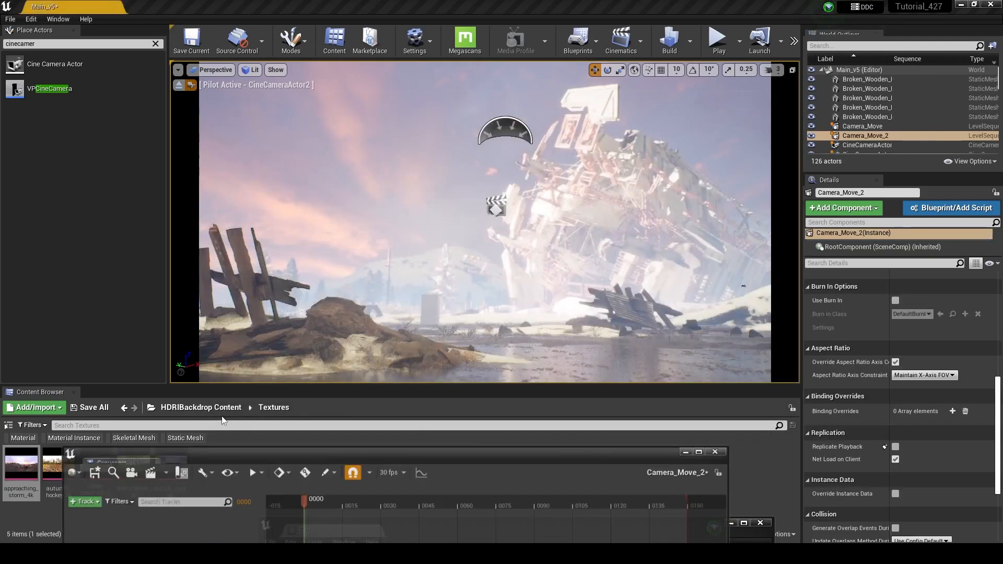
Set the Camera_Move_2 sequence's display rate to 24 fps.
{"action": "left_click_drag", "start_coordinate": [389, 451], "coordinate": [450, 277]}
{"action": "left_click", "coordinate": [448, 292]}
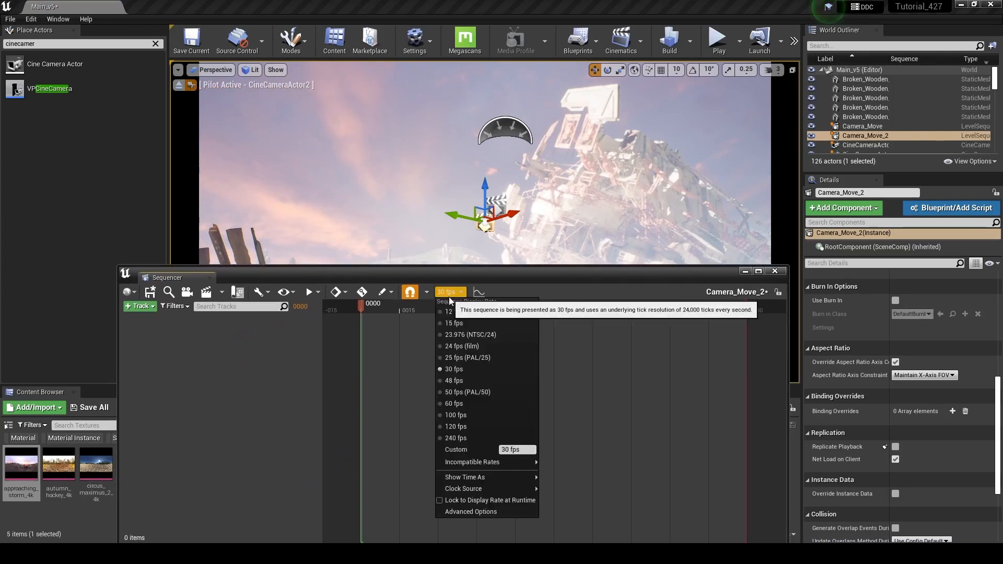
{"action": "left_click", "coordinate": [476, 339]}
{"action": "mouse_move", "coordinate": [490, 269]}
{"action": "left_mouse_down"}
{"action": "mouse_move", "coordinate": [468, 185]}
{"action": "mouse_move", "coordinate": [477, 266]}
{"action": "left_mouse_up"}
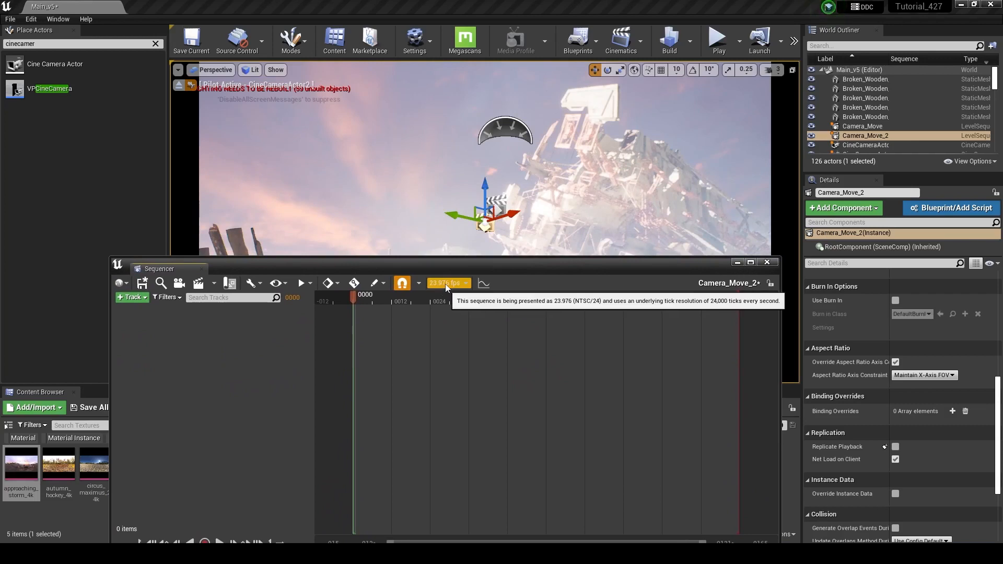
{"action": "left_click", "coordinate": [448, 282]}
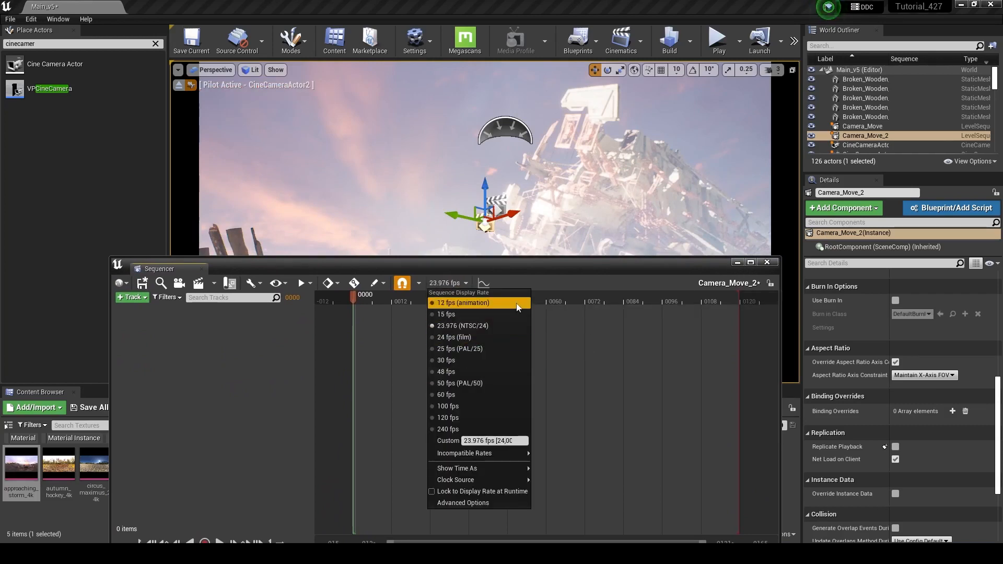
{"action": "left_click", "coordinate": [478, 339]}
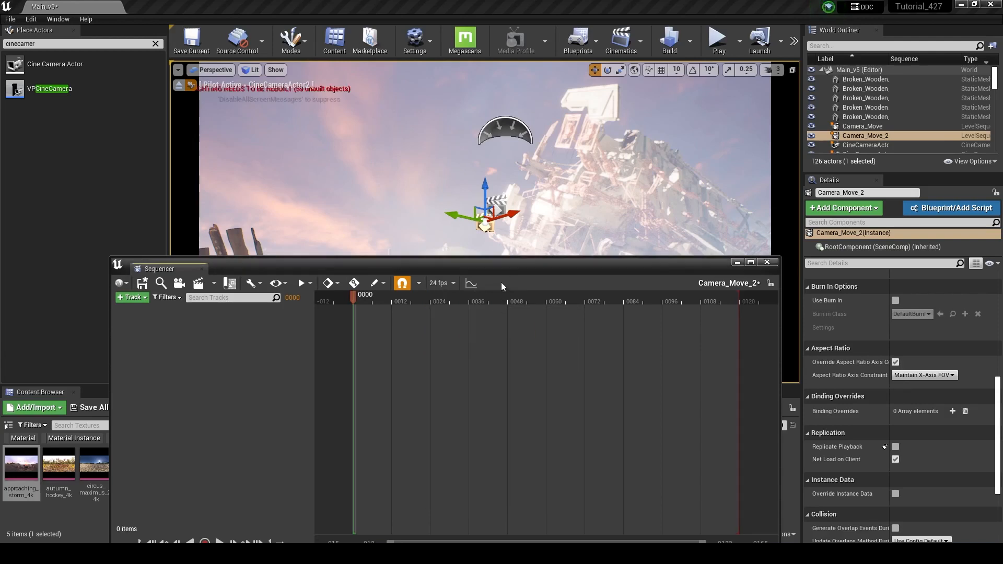
Filter the level's actors by "cineca" and add CineCameraActor2 to the Camera_Move_2 sequence.
{"action": "left_click_drag", "start_coordinate": [498, 267], "coordinate": [466, 396]}
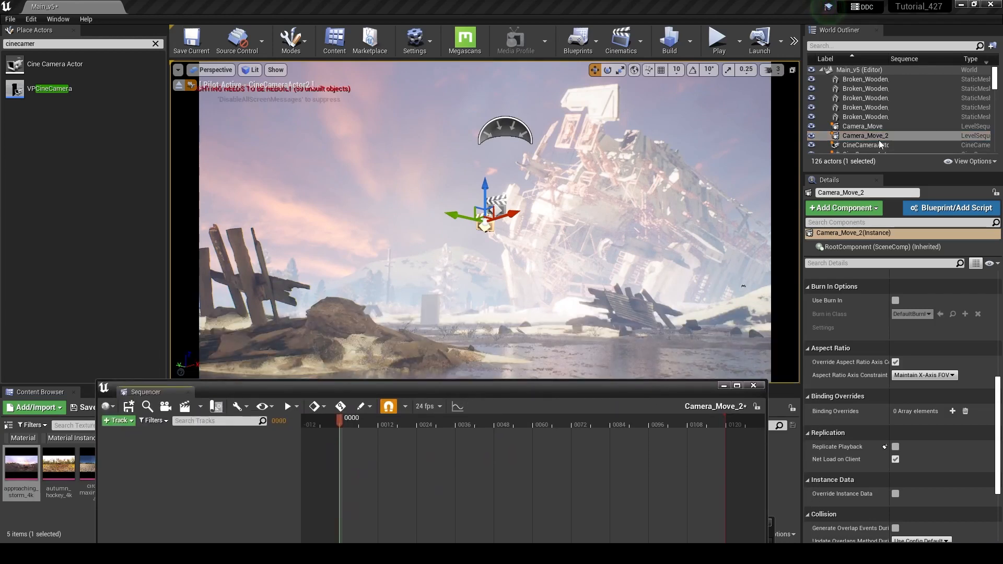
{"action": "type", "text": "cineca"}
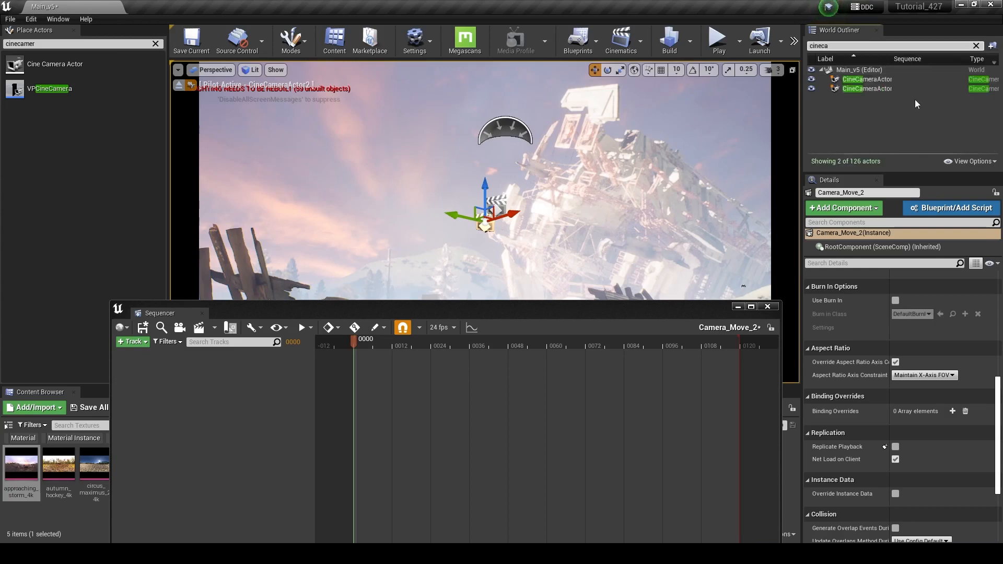
{"action": "left_click", "coordinate": [914, 81]}
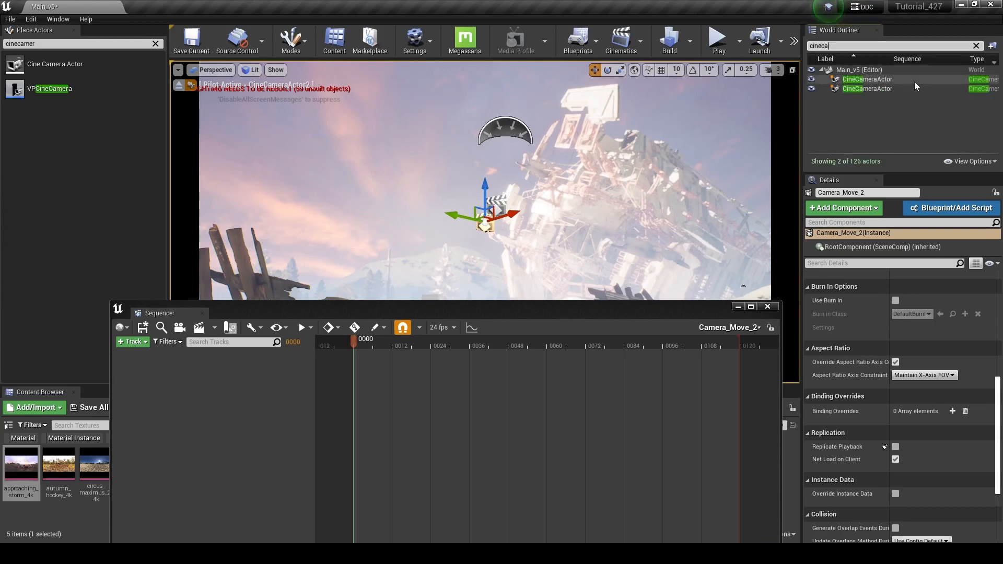
{"action": "left_click", "coordinate": [910, 87]}
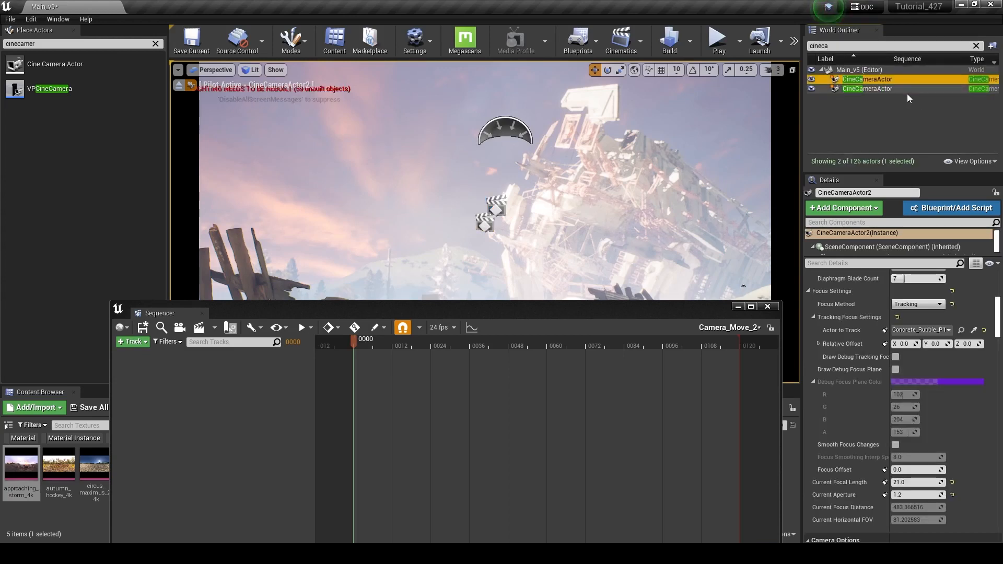
{"action": "left_click", "coordinate": [900, 81]}
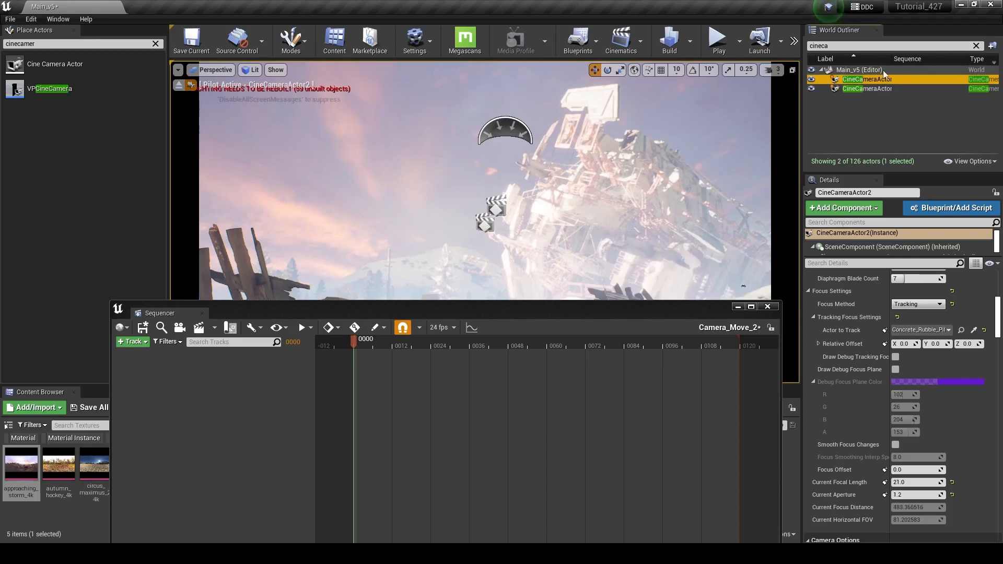
{"action": "left_click_drag", "start_coordinate": [864, 81], "coordinate": [248, 385]}
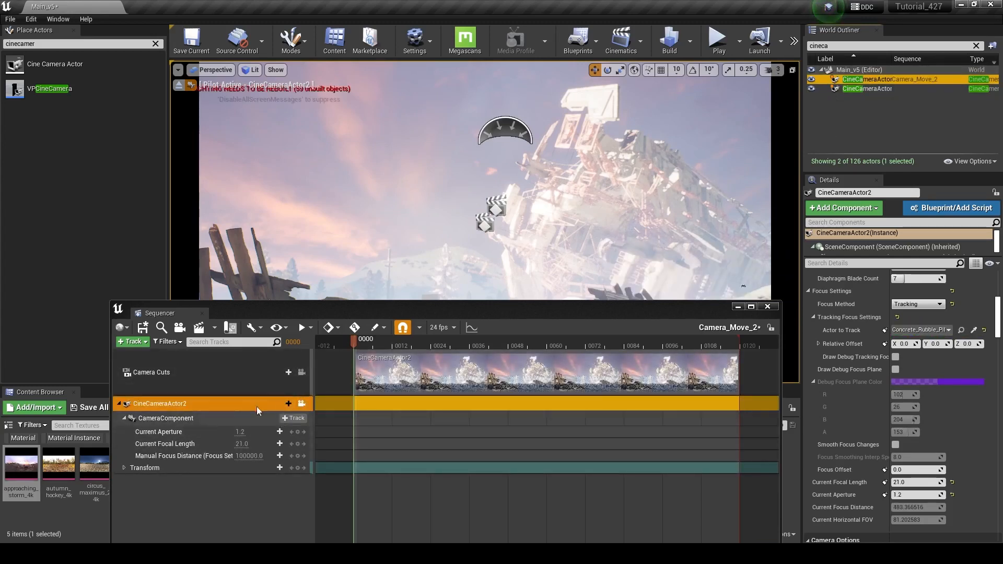
Add a Transform key for CineCameraActor2 at frame 0.
{"action": "left_click_drag", "start_coordinate": [400, 313], "coordinate": [298, 337]}
{"action": "left_click", "coordinate": [309, 366]}
{"action": "left_click_drag", "start_coordinate": [369, 365], "coordinate": [255, 388]}
{"action": "left_click_drag", "start_coordinate": [340, 337], "coordinate": [472, 393]}
{"action": "left_click_drag", "start_coordinate": [404, 454], "coordinate": [415, 243]}
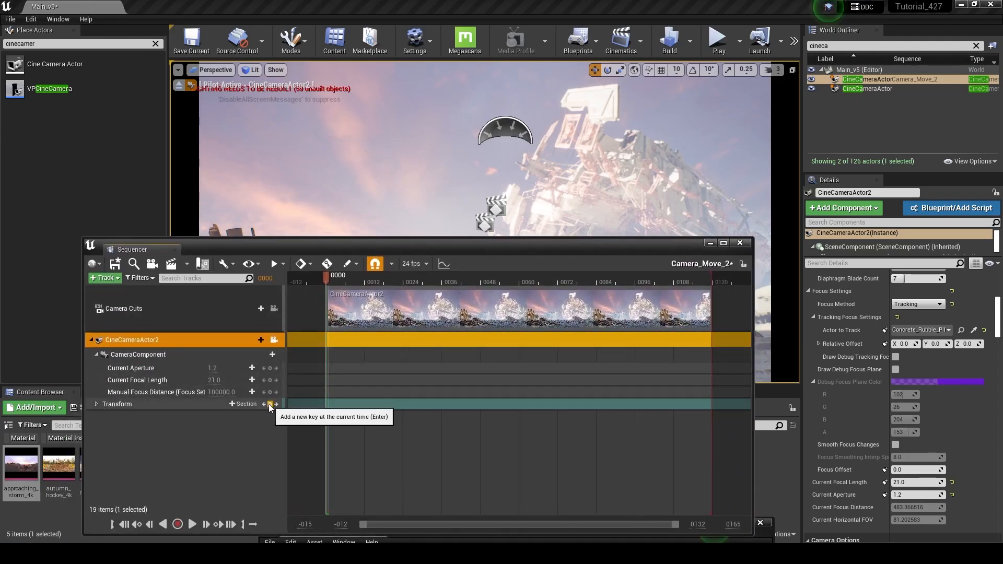
{"action": "left_click", "coordinate": [96, 404]}
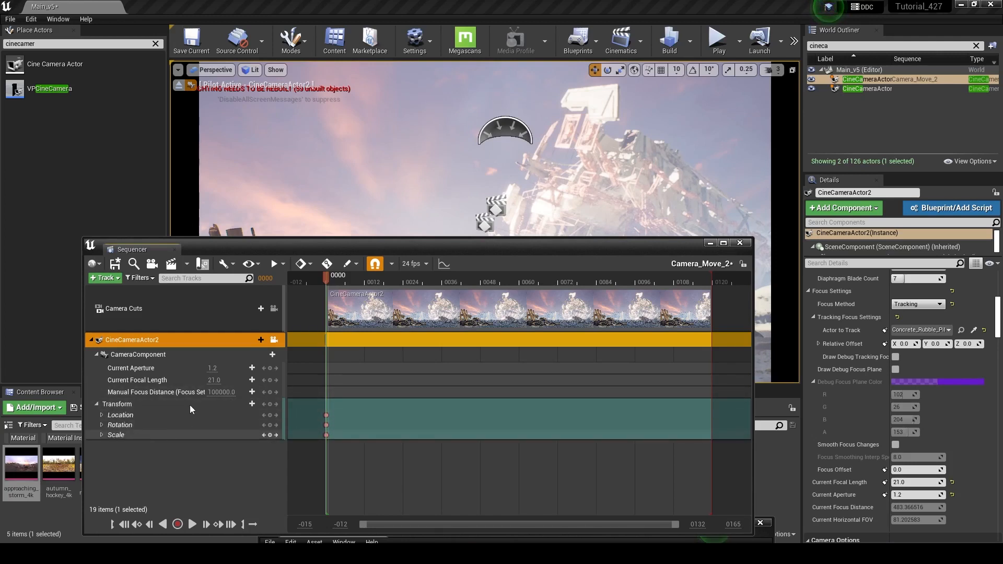
{"action": "left_click", "coordinate": [96, 405]}
Fly the piloted camera to other views without keying, and scrub near frame 0 to restore its keyed position.
{"action": "right_click_drag", "start_coordinate": [495, 268], "coordinate": [522, 317]}
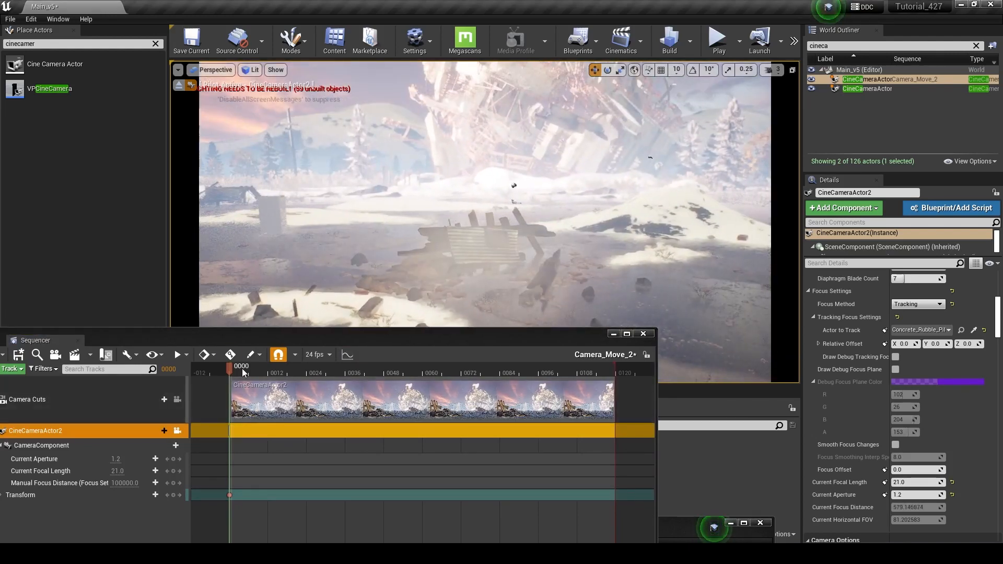
{"action": "mouse_move", "coordinate": [240, 371]}
{"action": "left_mouse_down"}
{"action": "mouse_move", "coordinate": [264, 374]}
{"action": "mouse_move", "coordinate": [231, 376]}
{"action": "left_mouse_up"}
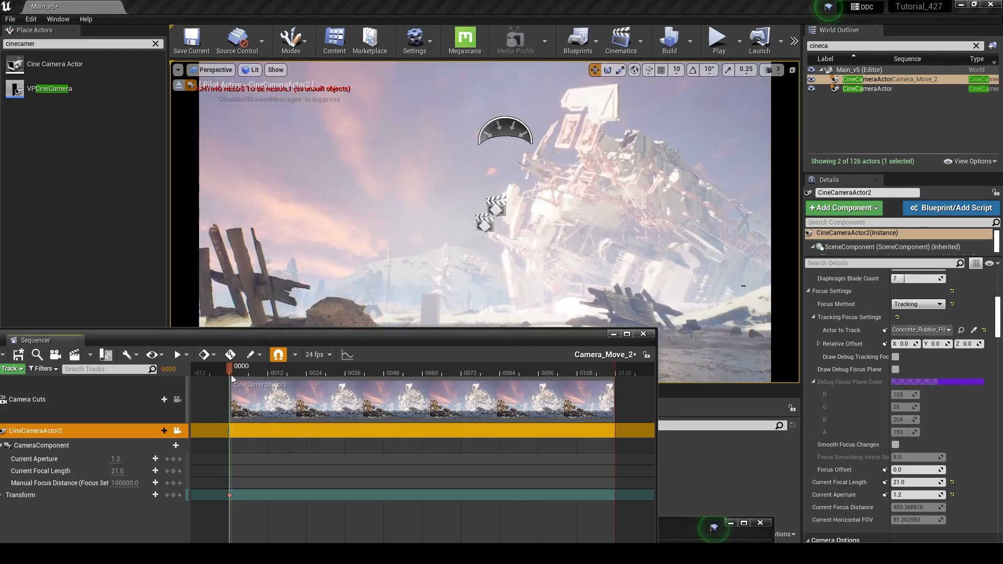
{"action": "left_click_drag", "start_coordinate": [356, 339], "coordinate": [360, 403]}
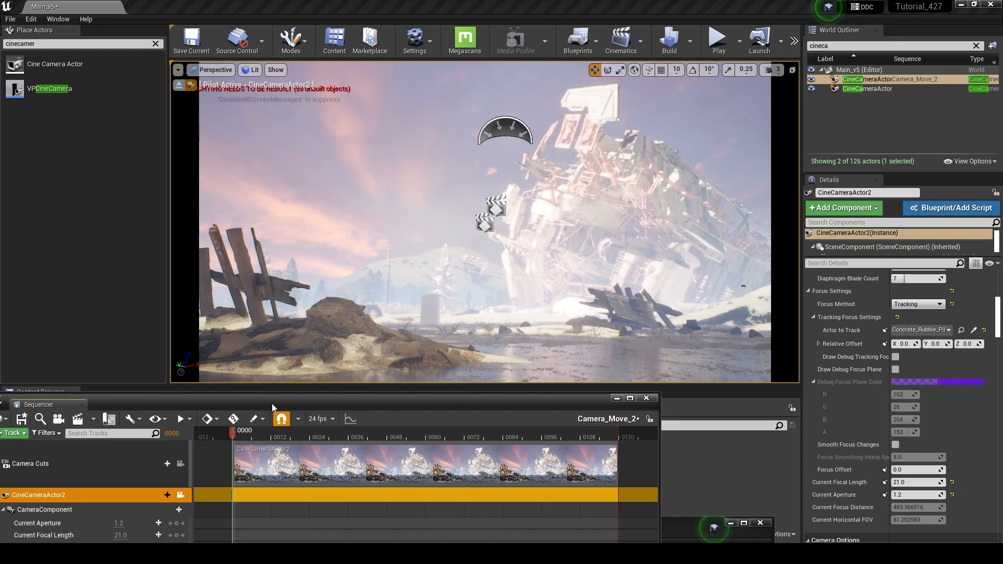
{"action": "left_click_drag", "start_coordinate": [272, 408], "coordinate": [296, 336]}
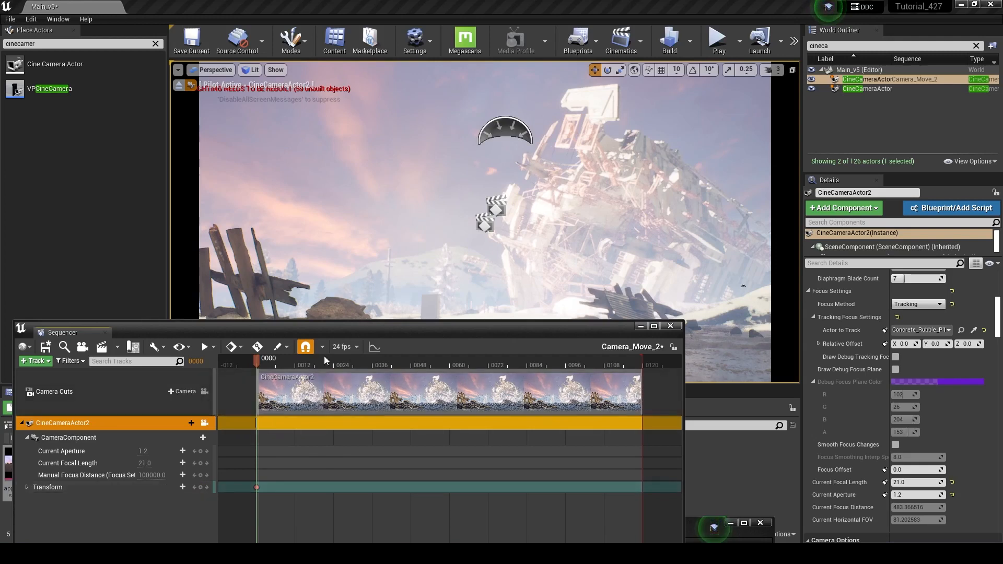
{"action": "left_click_drag", "start_coordinate": [342, 325], "coordinate": [319, 377]}
{"action": "right_click_drag", "start_coordinate": [485, 222], "coordinate": [546, 206]}
{"action": "key", "text": "d"}
{"action": "key", "text": "a"}
{"action": "left_click_drag", "start_coordinate": [268, 416], "coordinate": [242, 425]}
{"action": "left_click_drag", "start_coordinate": [305, 378], "coordinate": [286, 395]}
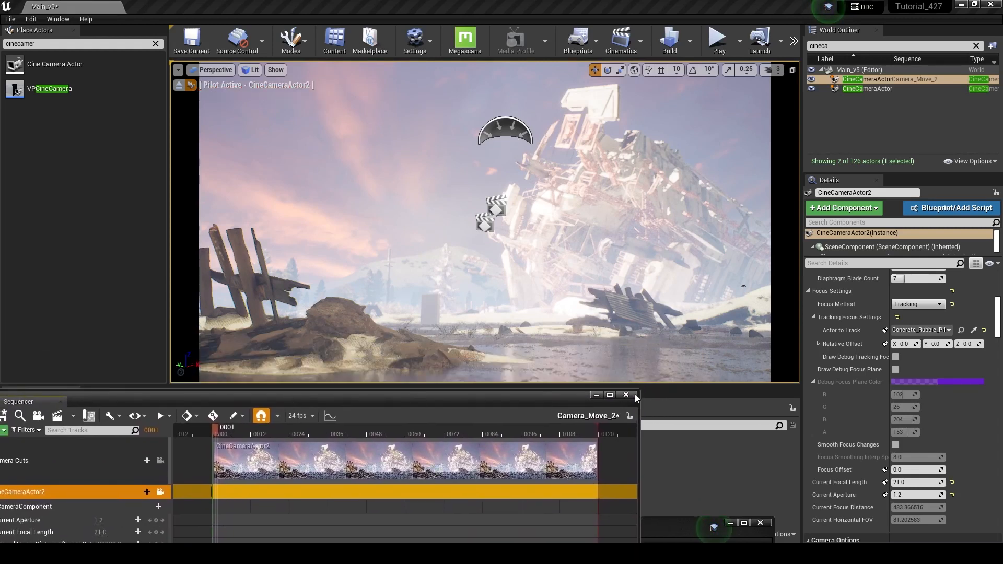
Place the playhead at frame 116 and lower the viewport's camera speed.
{"action": "left_click_drag", "start_coordinate": [539, 394], "coordinate": [532, 349]}
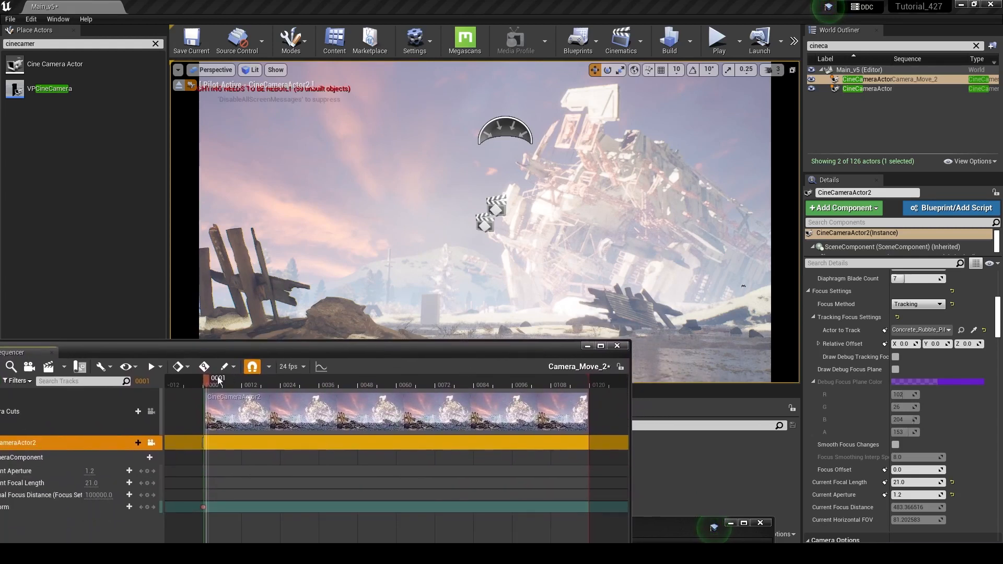
{"action": "left_click_drag", "start_coordinate": [208, 382], "coordinate": [584, 413]}
{"action": "left_click_drag", "start_coordinate": [554, 346], "coordinate": [548, 413]}
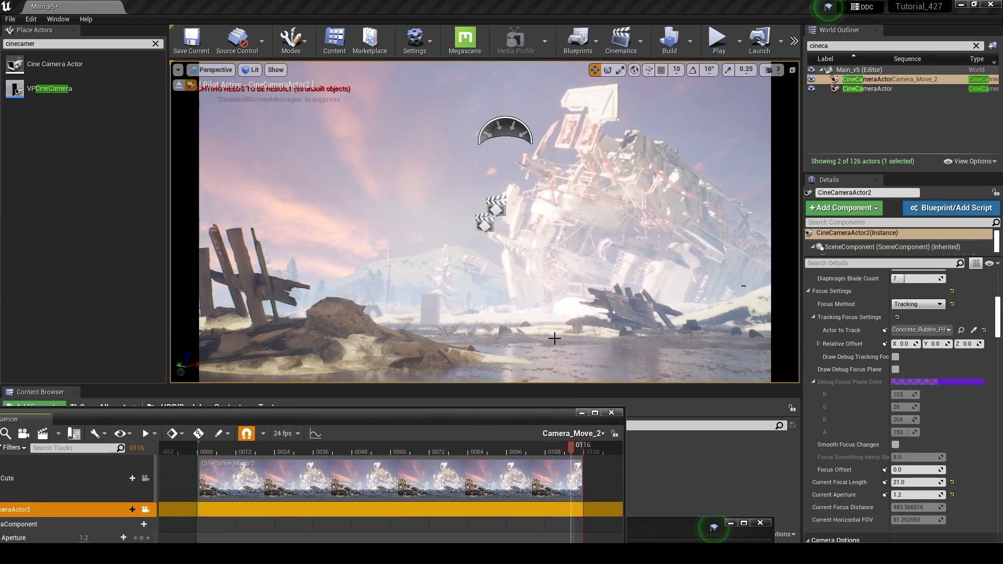
{"action": "left_click", "coordinate": [772, 72]}
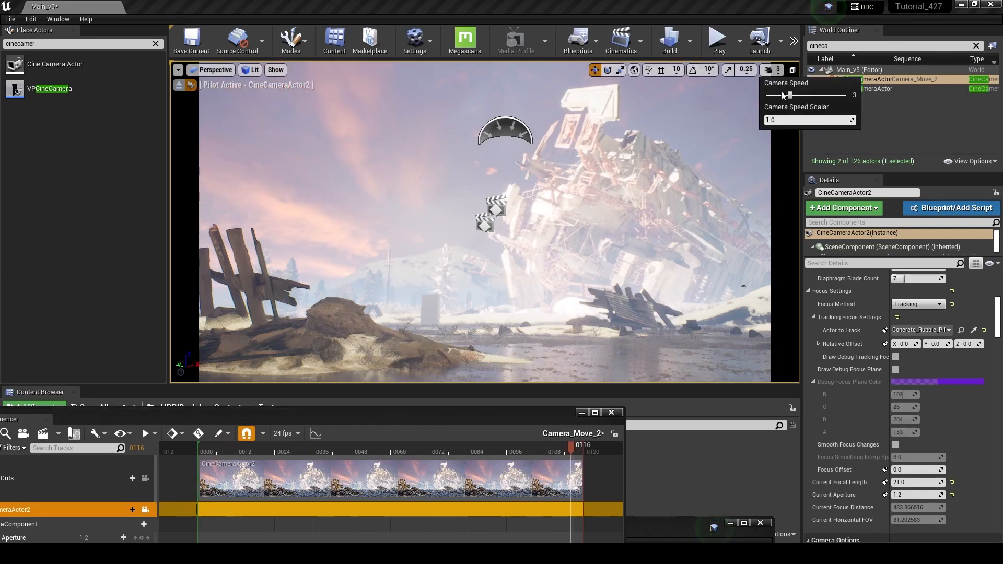
Push the piloted camera forward toward the wreck and key CineCameraActor2's Transform at frame 116.
{"action": "mouse_move", "coordinate": [713, 140]}
{"action": "right_mouse_down"}
{"action": "mouse_move", "coordinate": [715, 150]}
{"action": "mouse_move", "coordinate": [717, 142]}
{"action": "right_mouse_up"}
{"action": "key", "text": "w"}
{"action": "left_click_drag", "start_coordinate": [447, 407], "coordinate": [487, 267]}
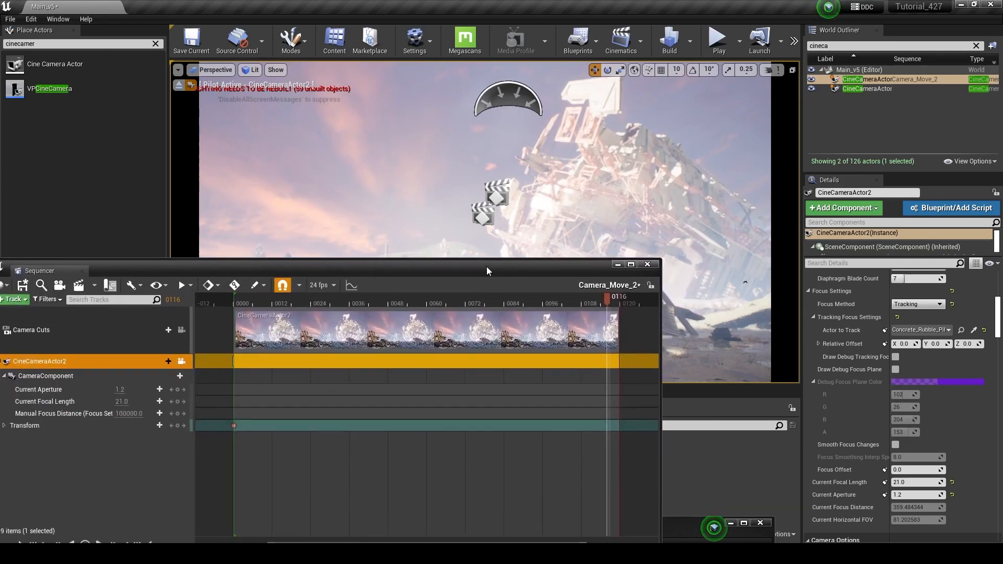
{"action": "left_click", "coordinate": [178, 426]}
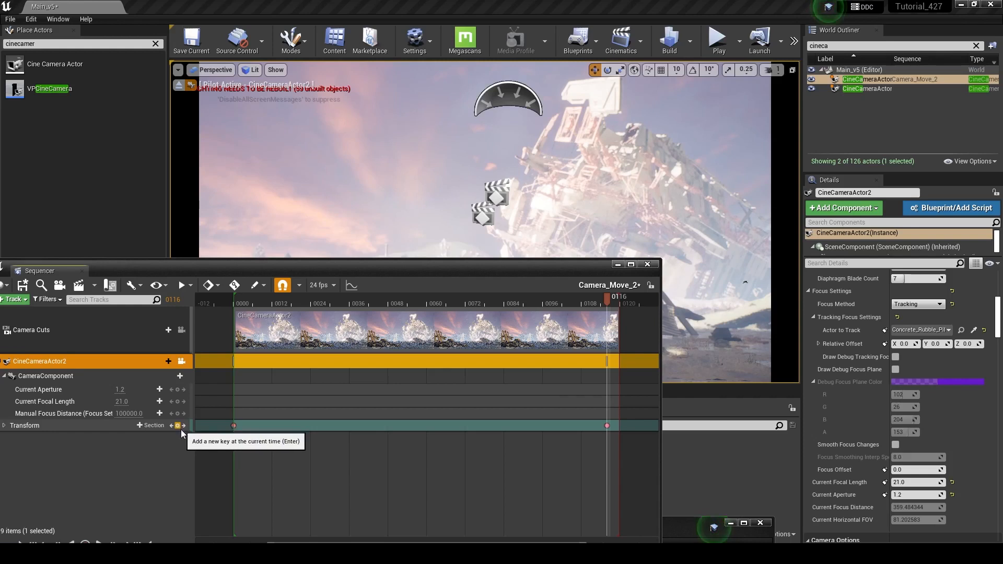
Play the keyed camera move back from the start of the sequence.
{"action": "left_click_drag", "start_coordinate": [530, 274], "coordinate": [529, 289]}
{"action": "left_click", "coordinate": [243, 319]}
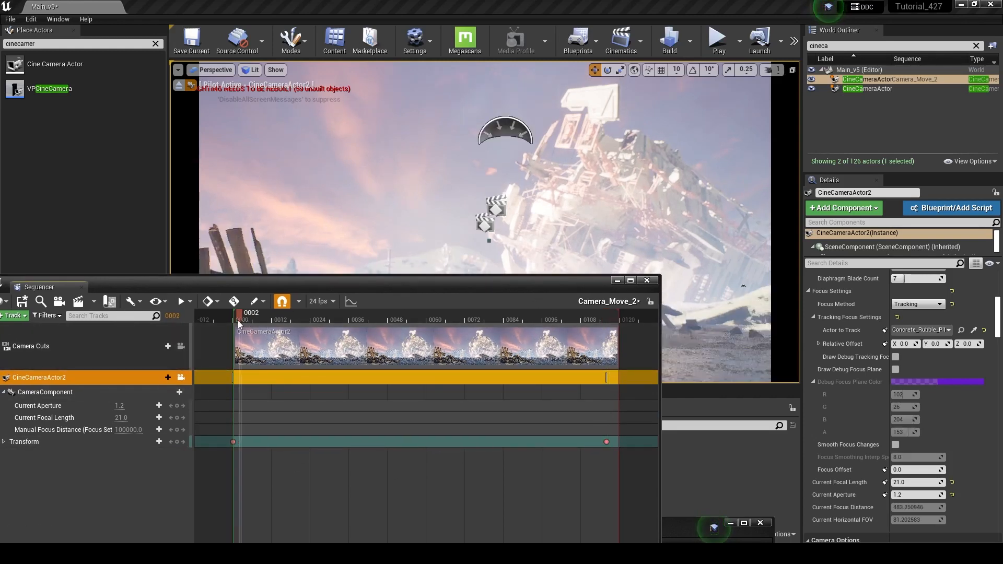
{"action": "left_click_drag", "start_coordinate": [287, 284], "coordinate": [306, 404]}
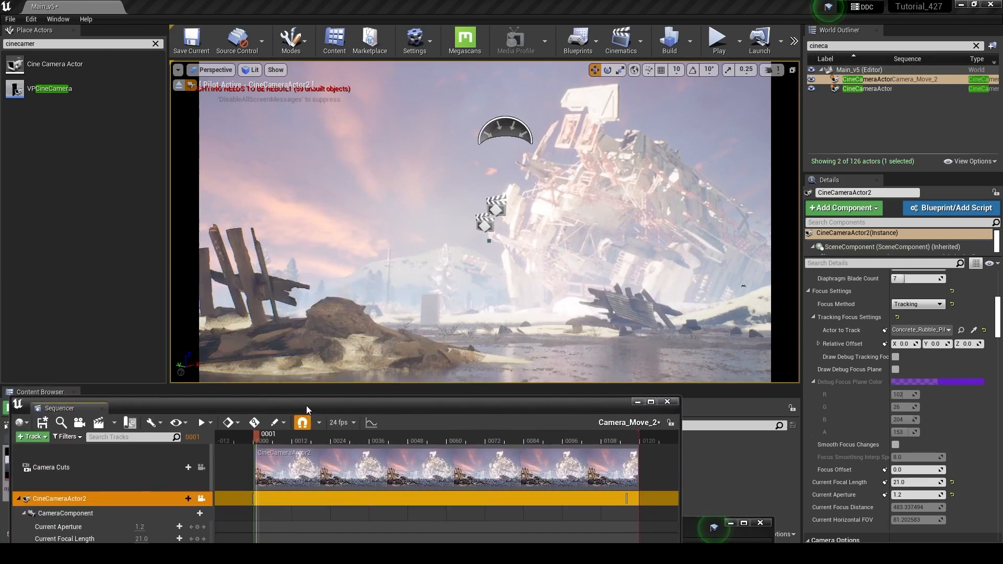
{"action": "key", "text": "space"}
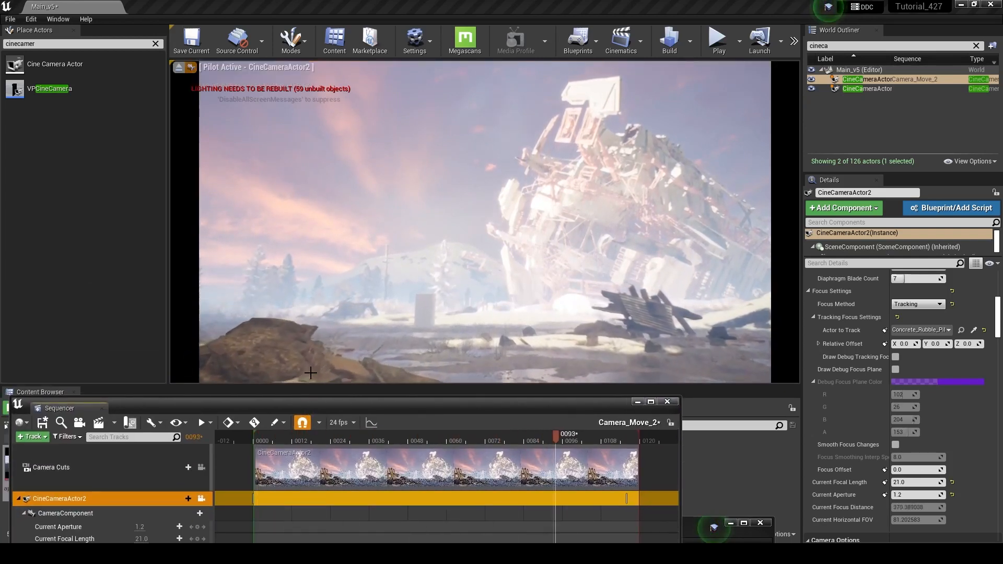
{"action": "left_click", "coordinate": [390, 438]}
Lengthen the shot to frame 216 by extending the playback range and Camera Cuts section and moving the last Transform key there.
{"action": "left_click_drag", "start_coordinate": [422, 405], "coordinate": [421, 206]}
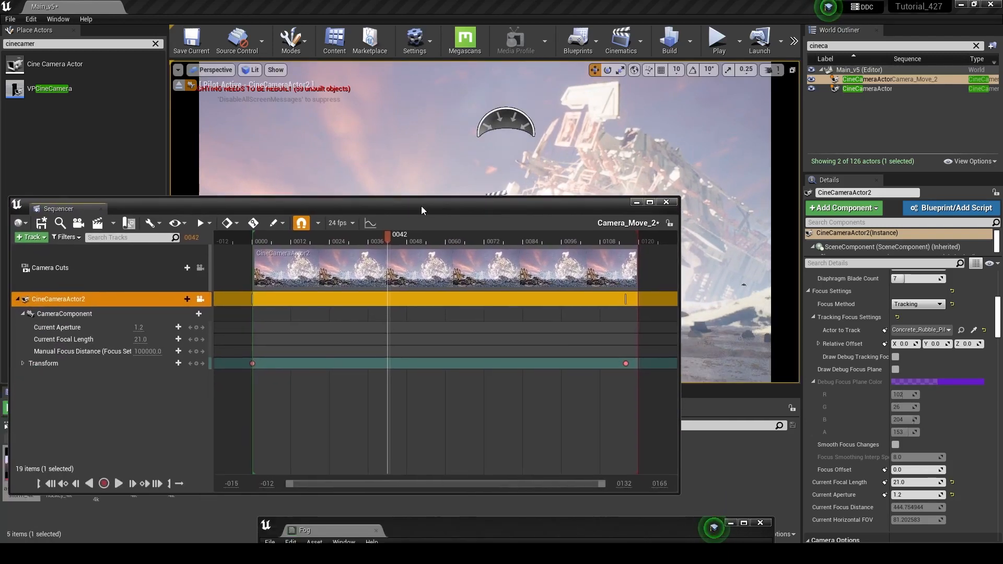
{"action": "mouse_move", "coordinate": [603, 485]}
{"action": "left_mouse_down"}
{"action": "mouse_move", "coordinate": [341, 478]}
{"action": "mouse_move", "coordinate": [602, 465]}
{"action": "left_mouse_up"}
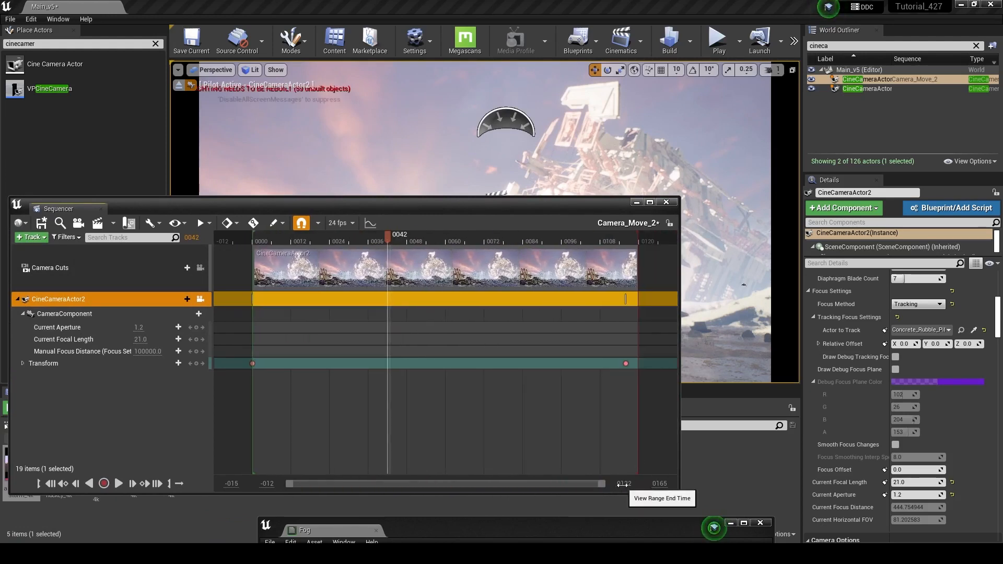
{"action": "left_click_drag", "start_coordinate": [620, 482], "coordinate": [674, 483]}
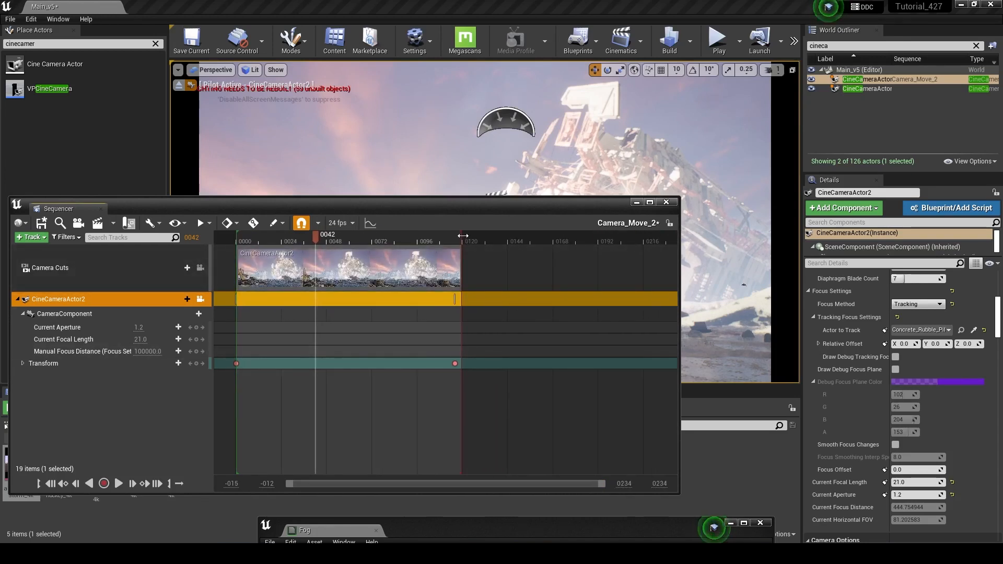
{"action": "left_click_drag", "start_coordinate": [476, 236], "coordinate": [650, 244]}
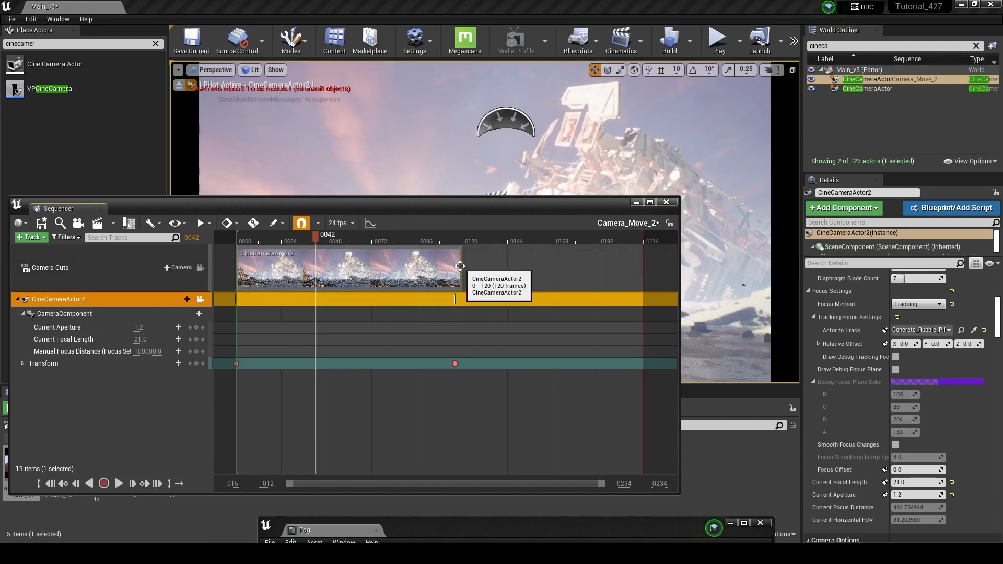
{"action": "left_click_drag", "start_coordinate": [461, 266], "coordinate": [643, 272]}
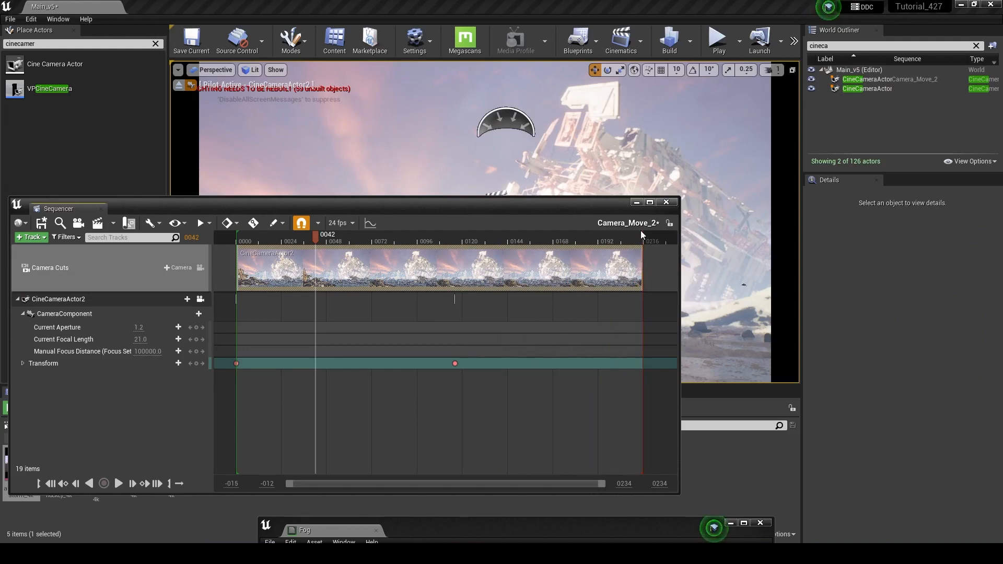
{"action": "left_click_drag", "start_coordinate": [448, 357], "coordinate": [549, 364]}
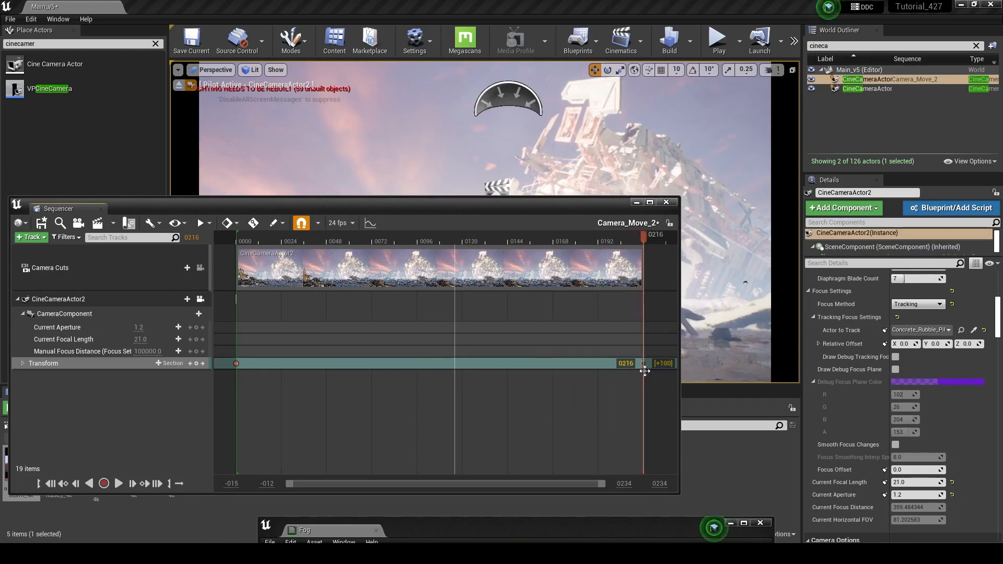
Play back the lengthened camera move from near its first frame.
{"action": "left_click_drag", "start_coordinate": [558, 243], "coordinate": [253, 267]}
{"action": "left_click_drag", "start_coordinate": [284, 212], "coordinate": [269, 416]}
{"action": "key", "text": "space"}
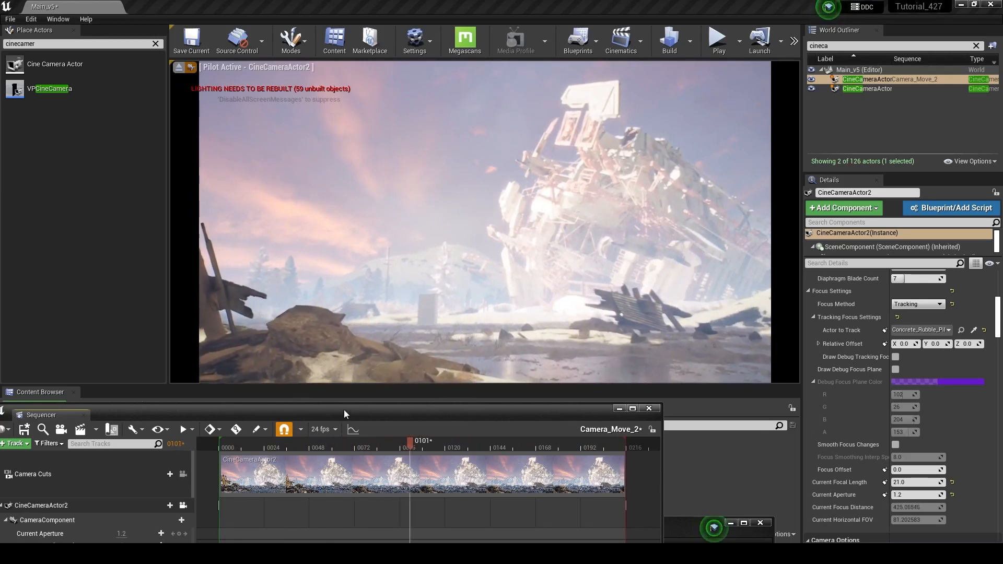
Pick Person_reference2 as the Actor to Track in CineCameraActor2's tracking focus settings.
{"action": "left_click_drag", "start_coordinate": [347, 412], "coordinate": [390, 398]}
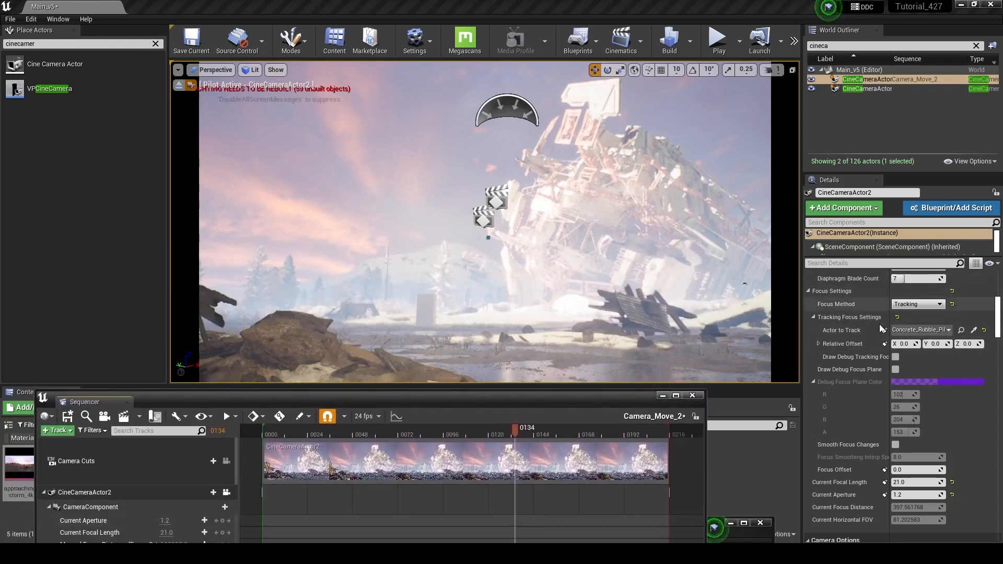
{"action": "left_click", "coordinate": [974, 331]}
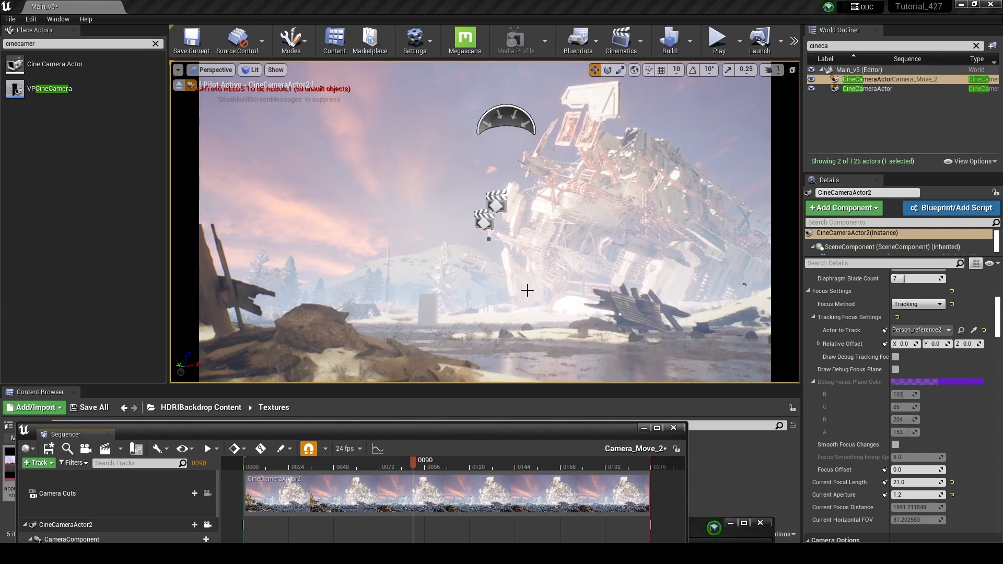
{"action": "mouse_move", "coordinate": [471, 435]}
{"action": "left_mouse_down"}
{"action": "mouse_move", "coordinate": [485, 393]}
{"action": "mouse_move", "coordinate": [480, 418]}
{"action": "left_mouse_up"}
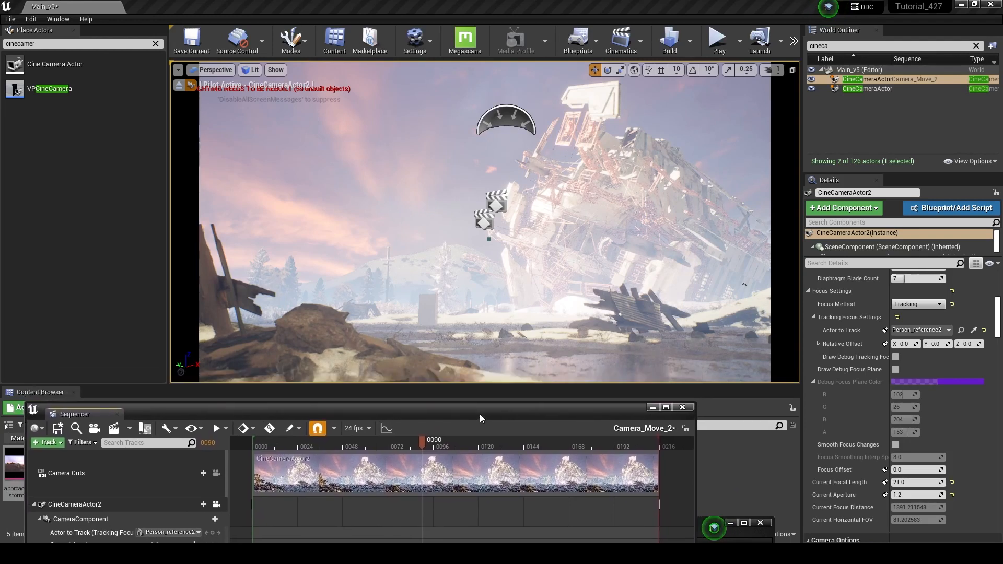